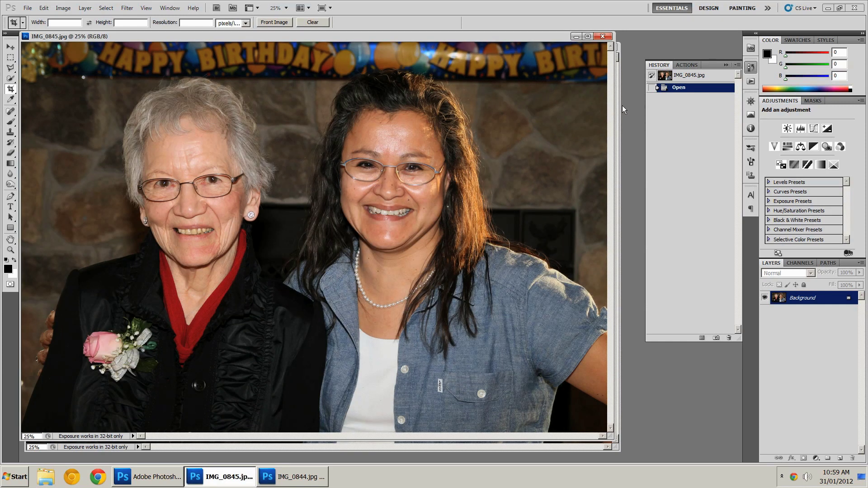
# Compare the two portrait photos IMG_0845.jpg and IMG_0844.jpg by bringing each to the front in turn.
pyautogui.click(621, 76)
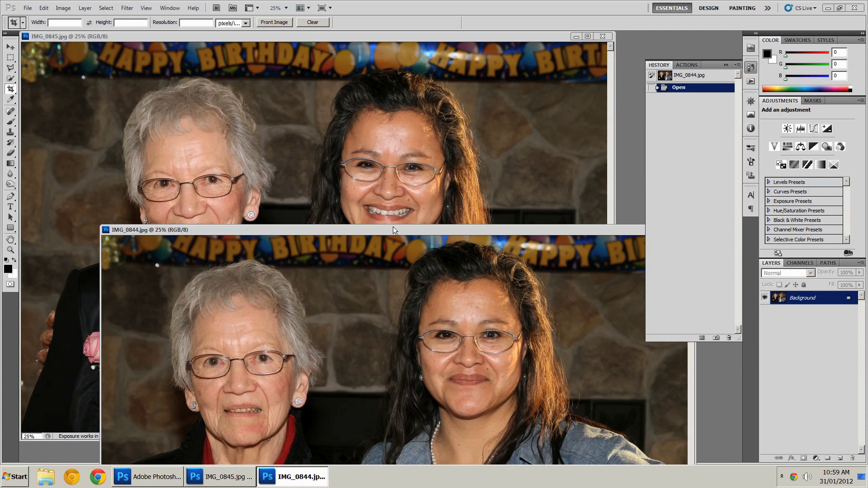
pyautogui.moveTo(396, 232); pyautogui.dragTo(319, 37)
pyautogui.click(285, 482)
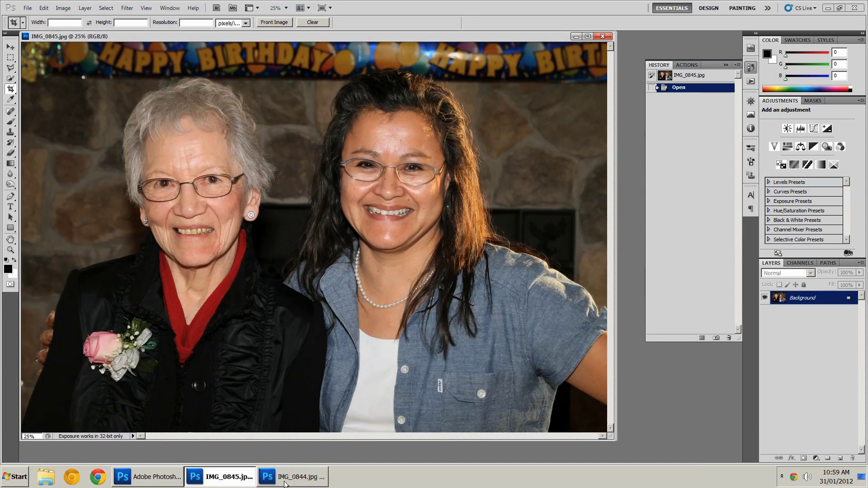
pyautogui.click(286, 483)
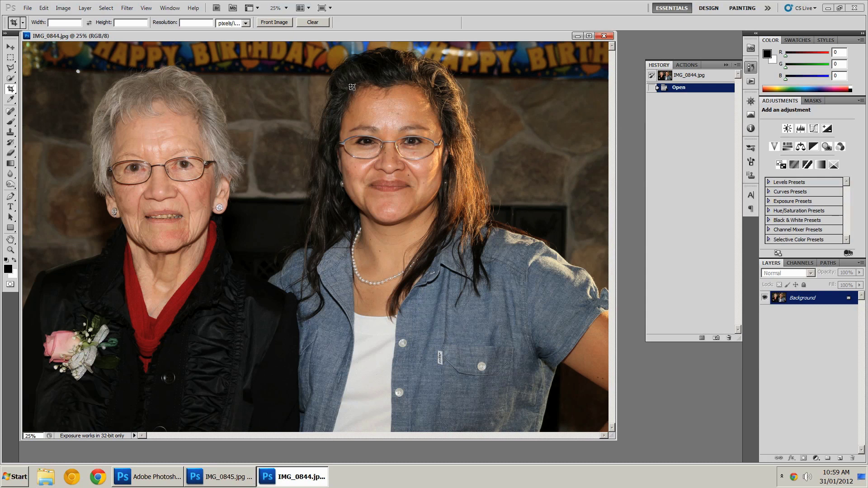
pyautogui.moveTo(324, 37); pyautogui.dragTo(346, 58)
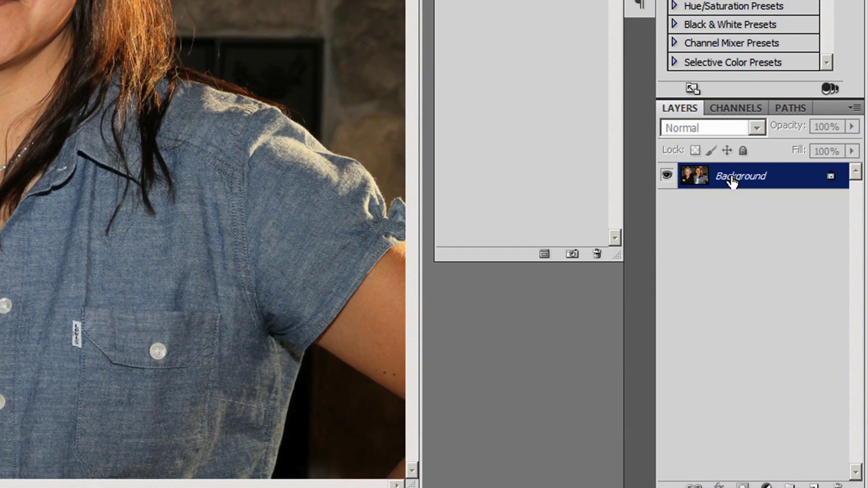
# Duplicate the Background layer of IMG_0844.jpg into IMG_0845.jpg as Background copy, and close IMG_0844.jpg.
pyautogui.rightClick(733, 178)
pyautogui.click(745, 218)
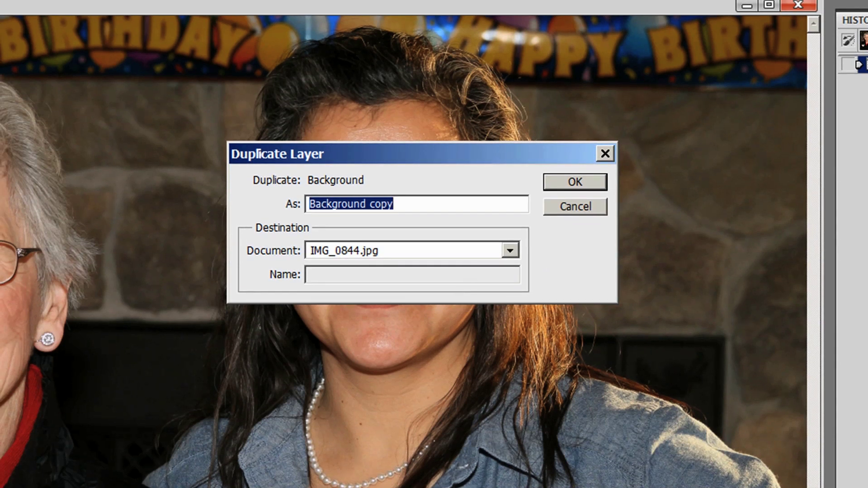
pyautogui.click(373, 250)
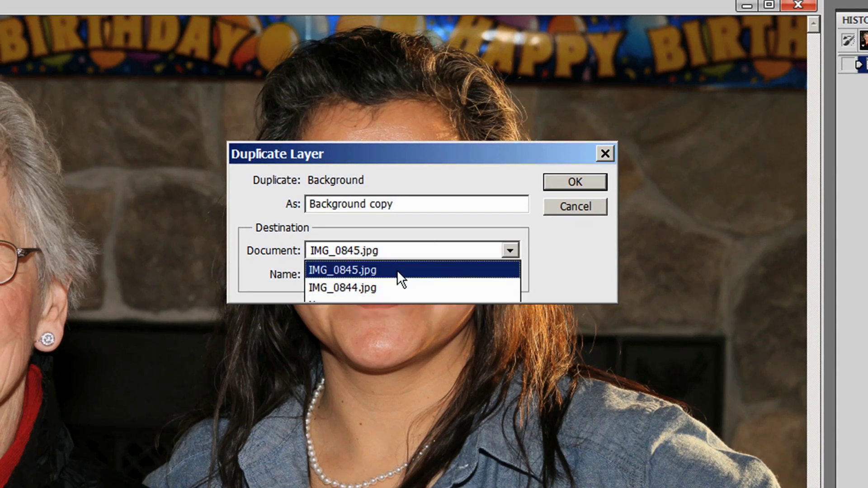
pyautogui.click(397, 270)
pyautogui.click(529, 153)
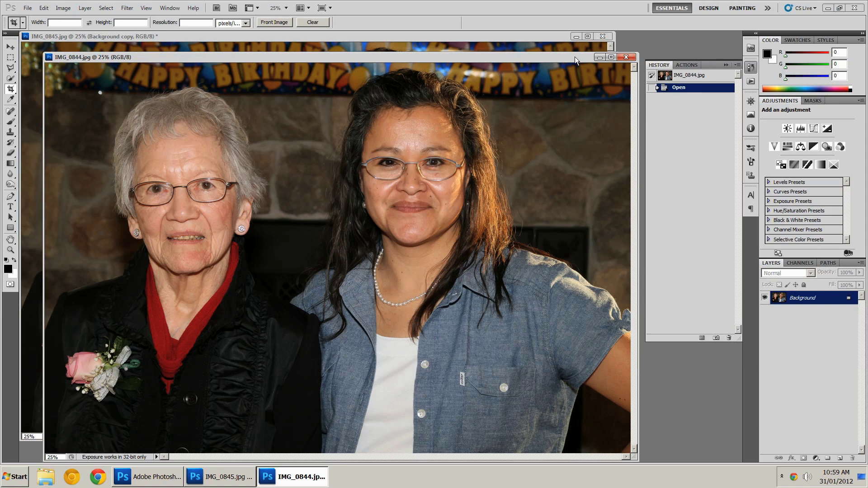
pyautogui.click(626, 57)
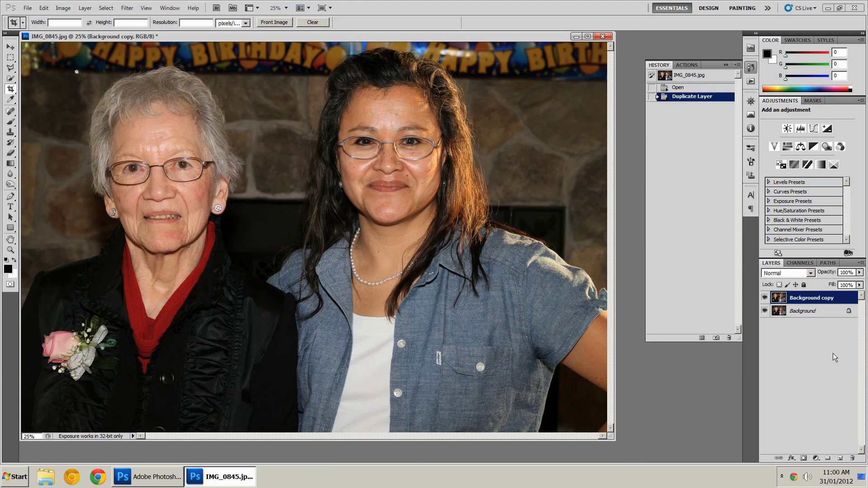
# Hide and show the Background copy layer to compare the two shots before alignment.
pyautogui.click(765, 298)
pyautogui.click(764, 299)
pyautogui.click(764, 299)
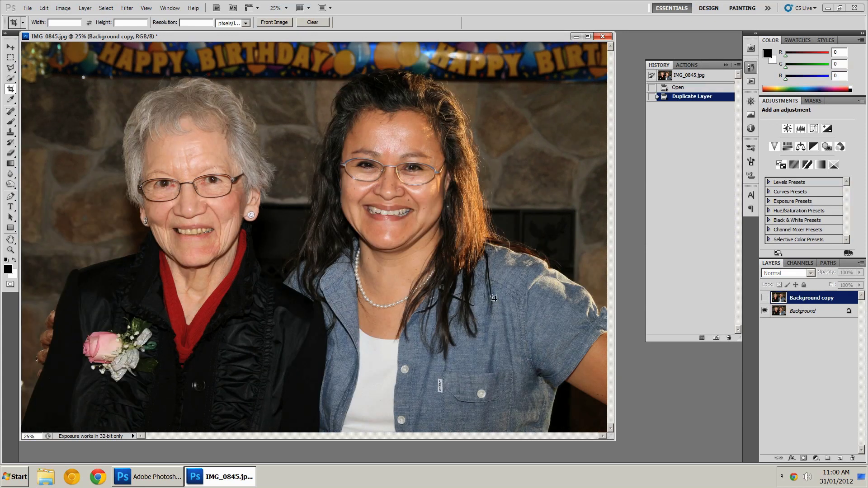
pyautogui.click(765, 298)
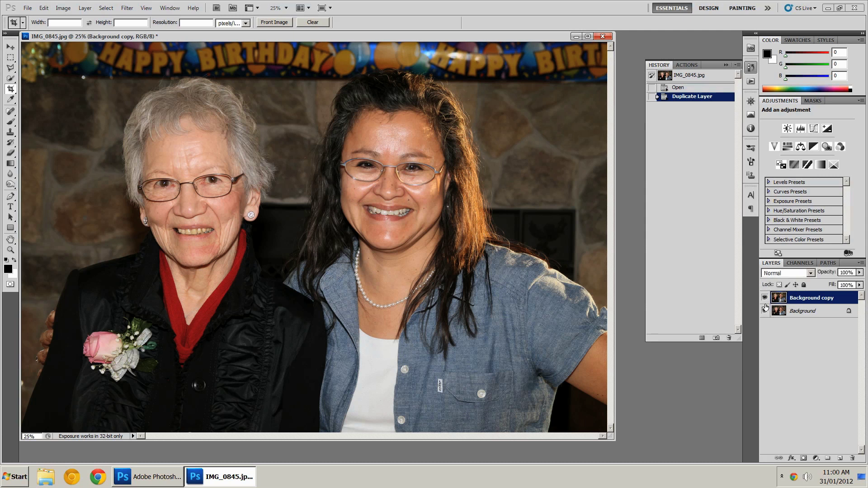
# Select both the Background and Background copy layers and auto-align them with the Auto projection.
pyautogui.click(804, 311)
pyautogui.keyDown('shift'); pyautogui.click(804, 299); pyautogui.keyUp('shift')
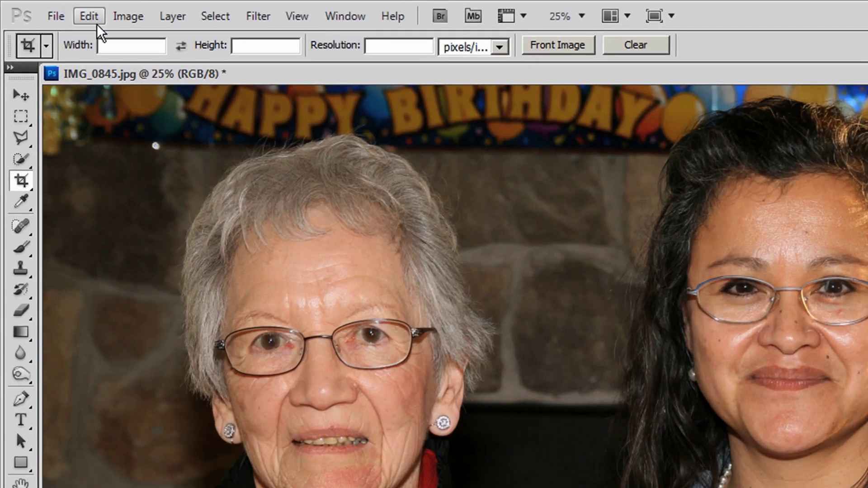
pyautogui.click(66, 15)
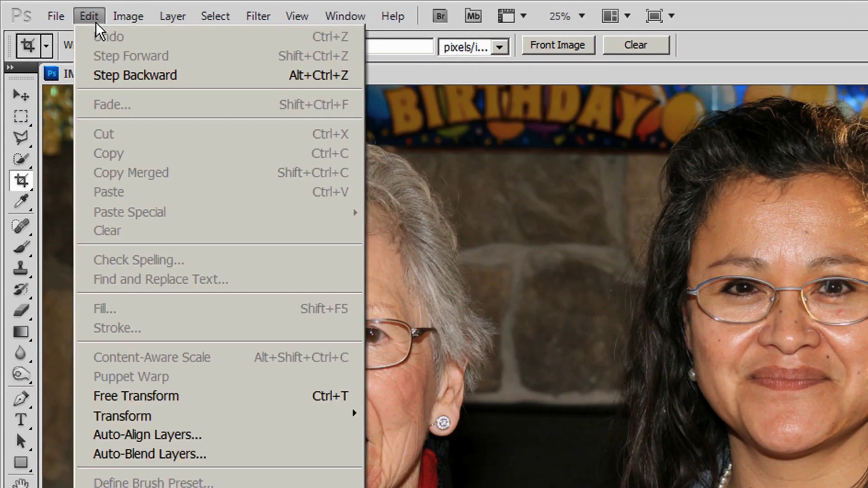
pyautogui.click(256, 434)
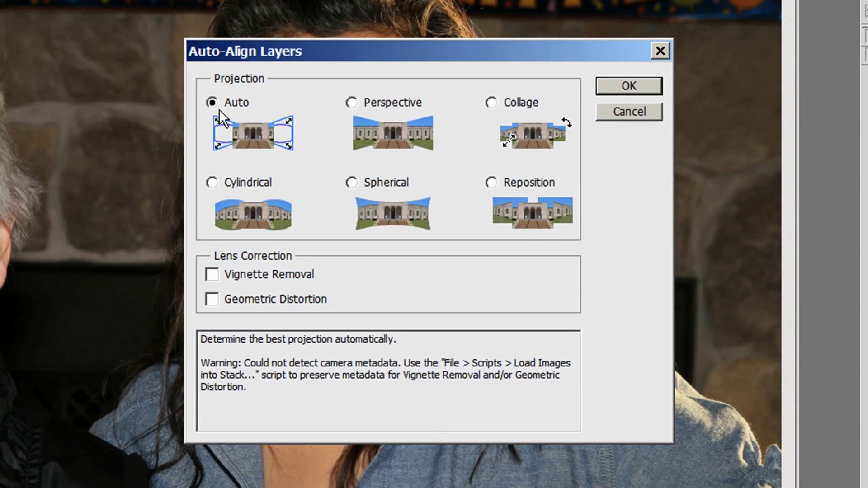
pyautogui.click(648, 80)
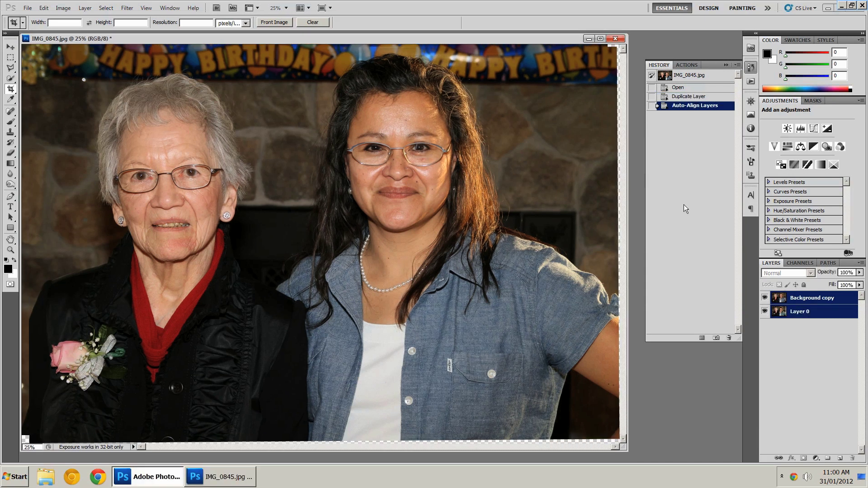
# Check the alignment of the two layers by toggling the visibility of Background copy.
pyautogui.click(821, 370)
pyautogui.click(774, 300)
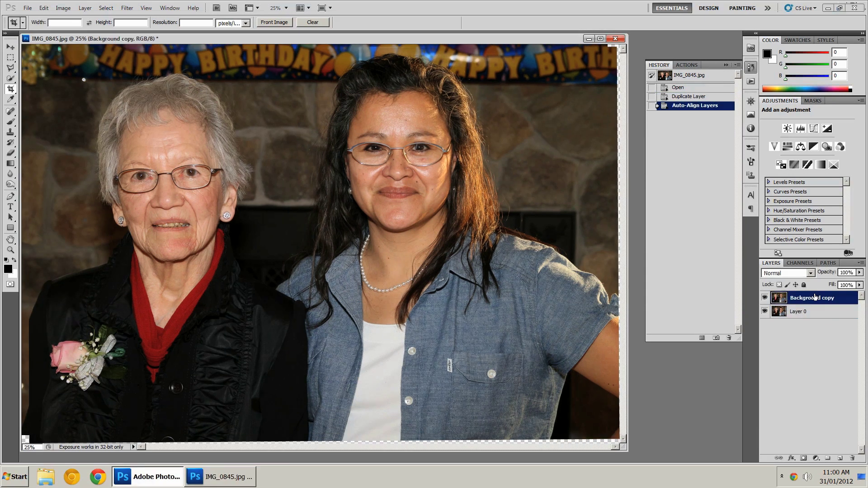
pyautogui.click(764, 300)
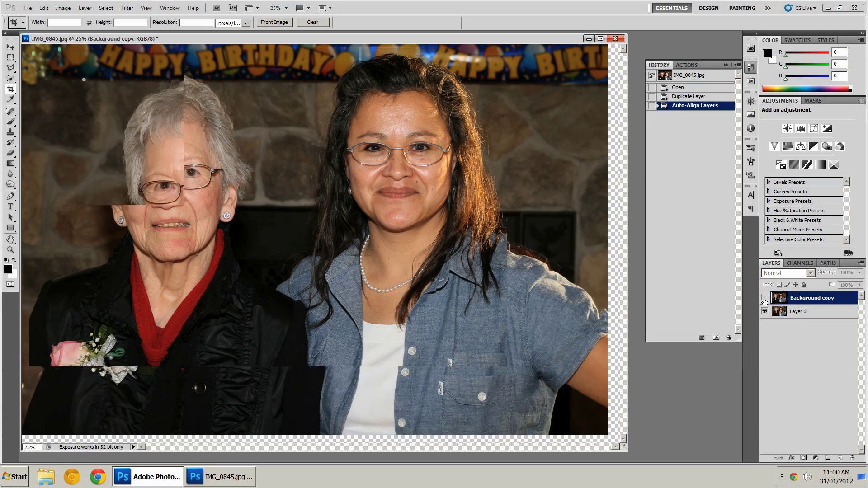
pyautogui.click(765, 300)
pyautogui.click(765, 300)
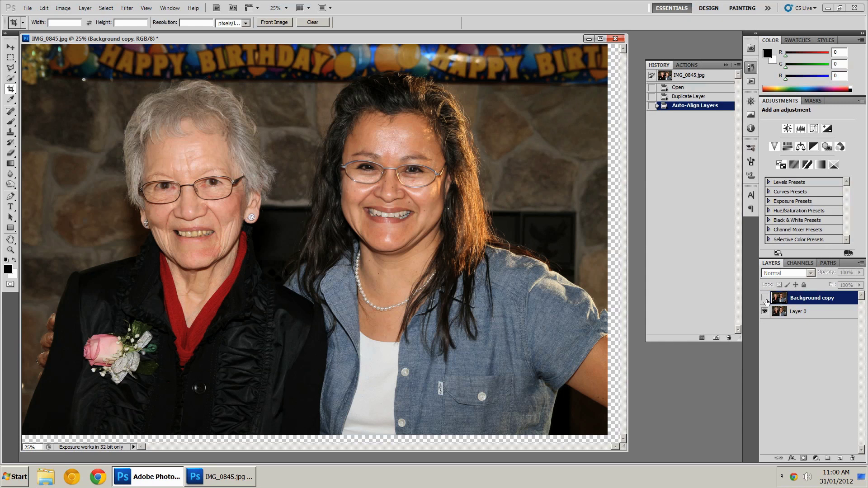
pyautogui.click(765, 297)
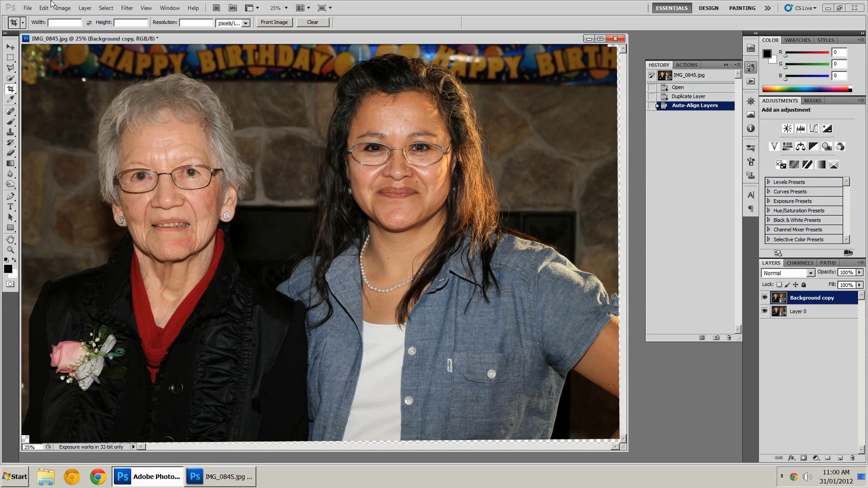
pyautogui.click(794, 340)
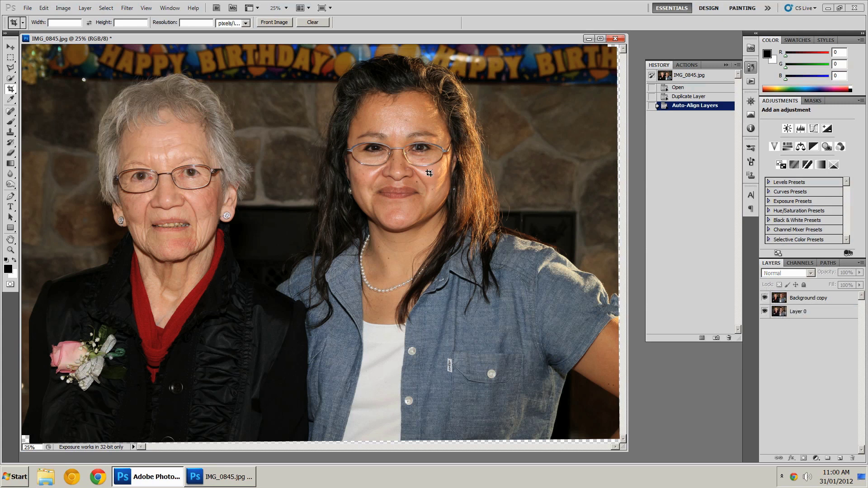
pyautogui.click(764, 297)
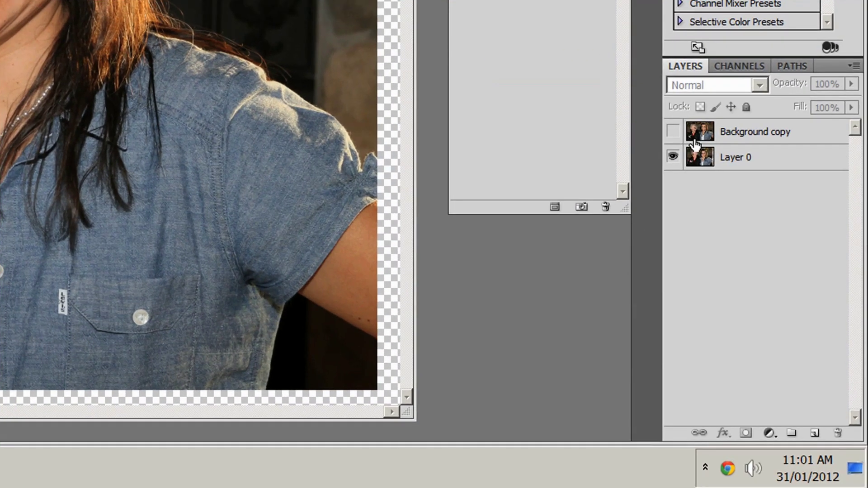
# Show the Background copy layer, add a layer mask to it and invert the mask to black.
pyautogui.click(774, 300)
pyautogui.click(671, 136)
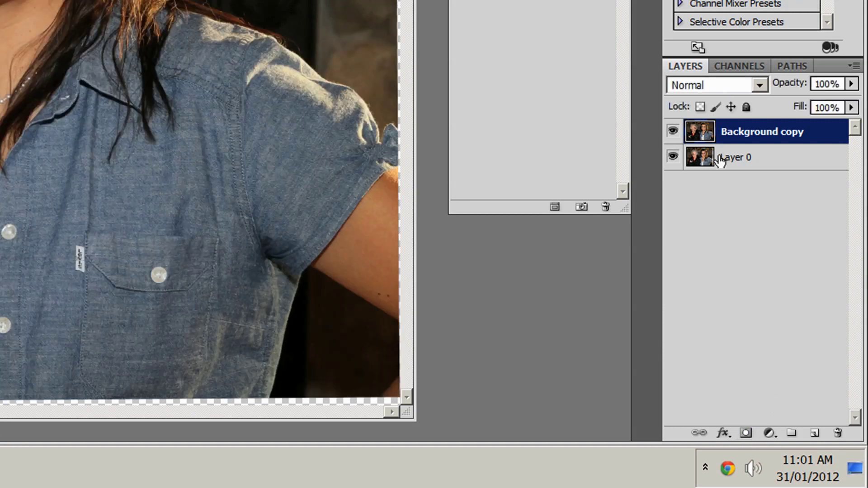
pyautogui.click(745, 434)
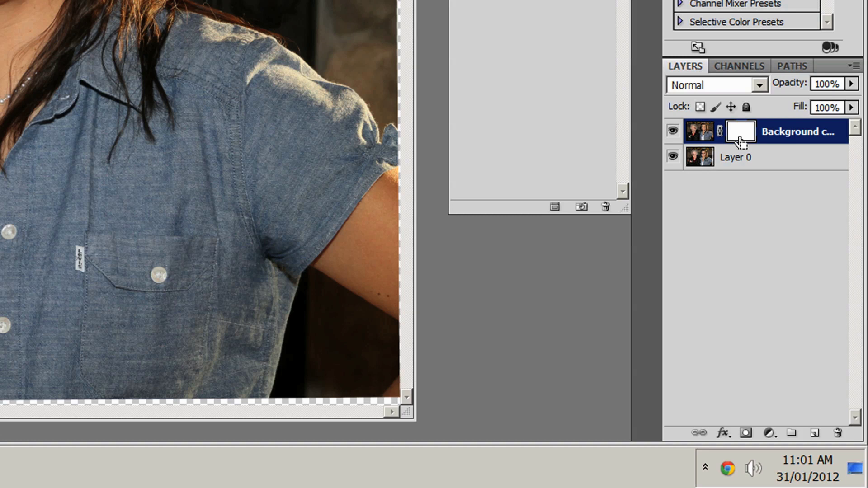
pyautogui.hotkey('ctrl', 'i')
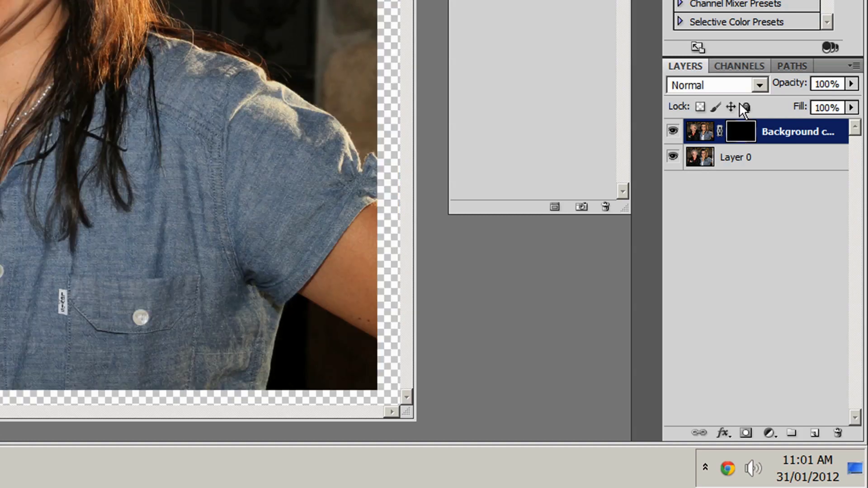
pyautogui.click(675, 131)
pyautogui.click(674, 131)
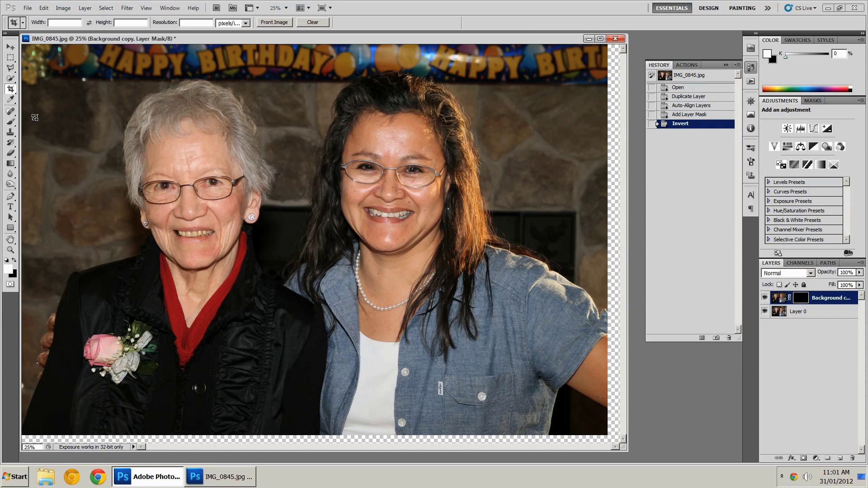
# Set up a soft 500 px Brush with its hardness lowered to the minimum for painting white on the mask.
pyautogui.click(14, 121)
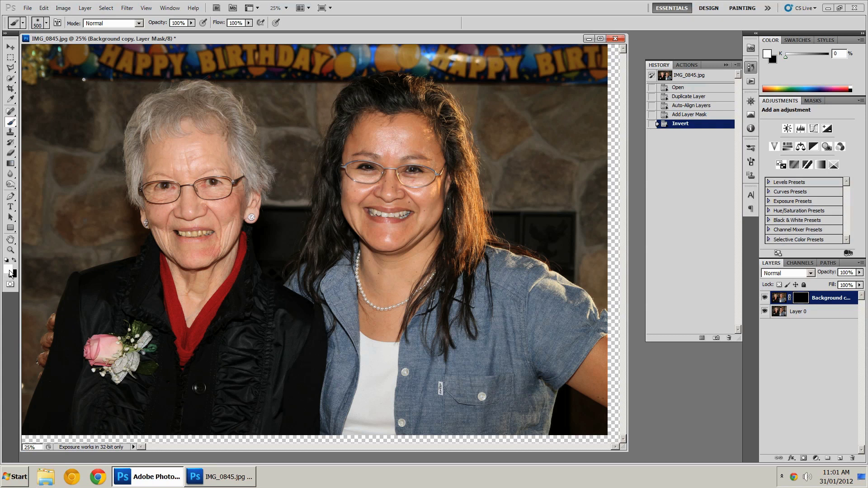
pyautogui.click(42, 25)
pyautogui.click(73, 70)
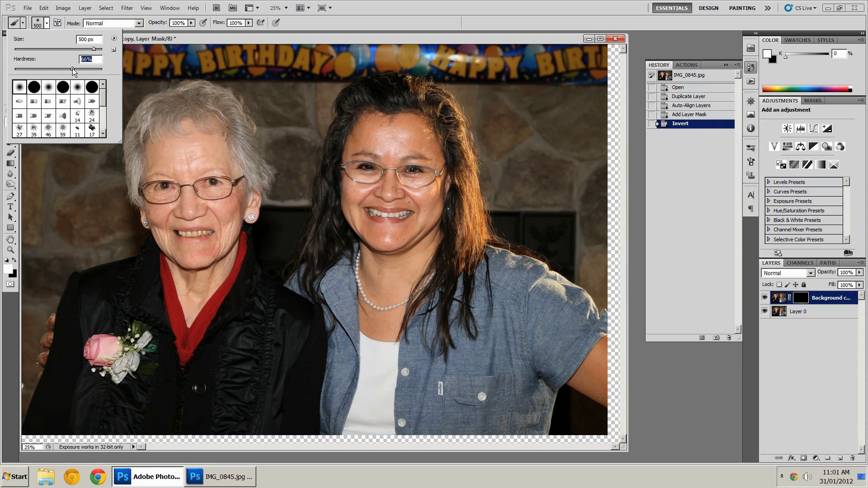
pyautogui.moveTo(73, 69); pyautogui.dragTo(12, 71)
pyautogui.press('Return')
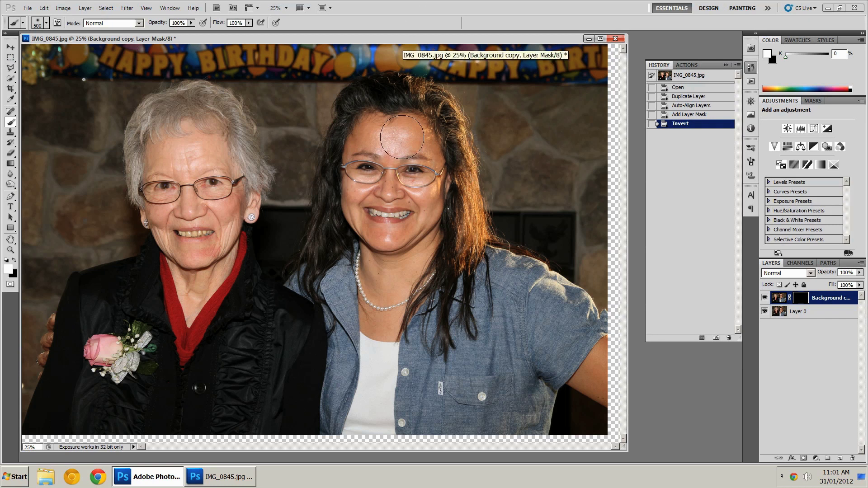
pyautogui.hotkey('shift', '[')
pyautogui.press(']')
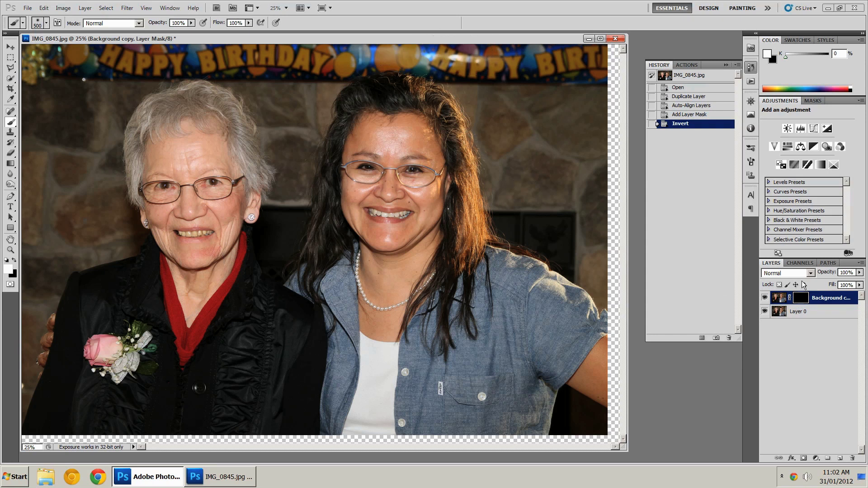
# Paint white on the Background copy mask over the dark-haired woman's hair, face and blue shirt to reveal her closed-mouth smile.
pyautogui.moveTo(358, 88)
pyautogui.mouseDown()
pyautogui.moveTo(407, 86)
pyautogui.moveTo(422, 96)
pyautogui.moveTo(401, 123)
pyautogui.moveTo(429, 167)
pyautogui.moveTo(385, 199)
pyautogui.moveTo(417, 225)
pyautogui.moveTo(387, 235)
pyautogui.moveTo(381, 253)
pyautogui.moveTo(367, 202)
pyautogui.moveTo(353, 183)
pyautogui.moveTo(351, 203)
pyautogui.moveTo(335, 162)
pyautogui.moveTo(345, 155)
pyautogui.moveTo(337, 243)
pyautogui.moveTo(309, 244)
pyautogui.moveTo(299, 261)
pyautogui.moveTo(336, 281)
pyautogui.moveTo(350, 304)
pyautogui.moveTo(353, 399)
pyautogui.moveTo(376, 364)
pyautogui.moveTo(376, 325)
pyautogui.moveTo(395, 327)
pyautogui.moveTo(393, 365)
pyautogui.moveTo(379, 400)
pyautogui.moveTo(366, 404)
pyautogui.moveTo(403, 404)
pyautogui.moveTo(434, 431)
pyautogui.moveTo(503, 436)
pyautogui.moveTo(556, 425)
pyautogui.moveTo(566, 357)
pyautogui.moveTo(546, 409)
pyautogui.moveTo(634, 398)
pyautogui.moveTo(574, 361)
pyautogui.moveTo(619, 315)
pyautogui.moveTo(583, 296)
pyautogui.moveTo(562, 270)
pyautogui.moveTo(493, 242)
pyautogui.moveTo(544, 254)
pyautogui.moveTo(506, 236)
pyautogui.moveTo(468, 313)
pyautogui.moveTo(430, 322)
pyautogui.moveTo(464, 312)
pyautogui.moveTo(470, 344)
pyautogui.moveTo(495, 369)
pyautogui.moveTo(508, 403)
pyautogui.moveTo(535, 364)
pyautogui.moveTo(382, 368)
pyautogui.moveTo(343, 250)
pyautogui.mouseUp()
pyautogui.moveTo(450, 266)
pyautogui.mouseDown()
pyautogui.moveTo(447, 190)
pyautogui.moveTo(500, 262)
pyautogui.moveTo(481, 198)
pyautogui.moveTo(474, 119)
pyautogui.moveTo(445, 80)
pyautogui.moveTo(384, 68)
pyautogui.mouseUp()
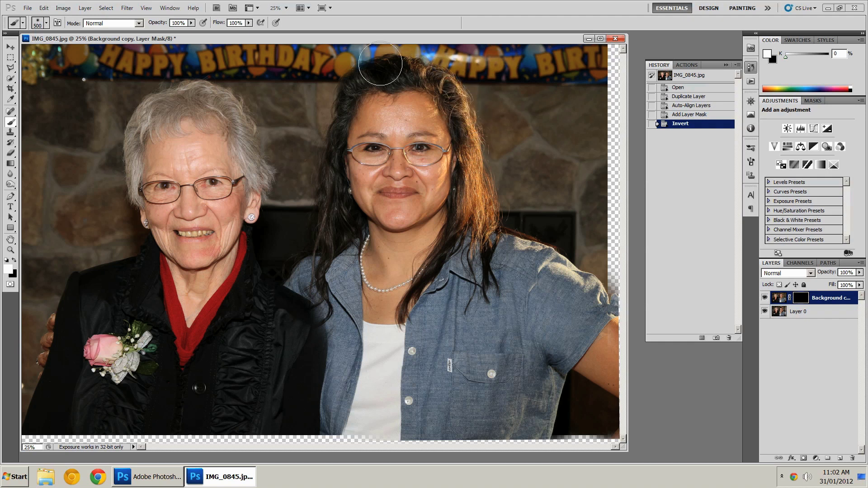
pyautogui.moveTo(403, 210)
pyautogui.mouseDown()
pyautogui.moveTo(418, 132)
pyautogui.moveTo(430, 199)
pyautogui.moveTo(409, 275)
pyautogui.moveTo(376, 224)
pyautogui.moveTo(375, 260)
pyautogui.moveTo(395, 292)
pyautogui.moveTo(387, 292)
pyautogui.moveTo(381, 215)
pyautogui.moveTo(371, 249)
pyautogui.moveTo(392, 301)
pyautogui.moveTo(394, 344)
pyautogui.moveTo(346, 246)
pyautogui.moveTo(350, 227)
pyautogui.moveTo(430, 327)
pyautogui.moveTo(428, 386)
pyautogui.moveTo(424, 297)
pyautogui.moveTo(408, 428)
pyautogui.moveTo(353, 440)
pyautogui.moveTo(501, 437)
pyautogui.mouseUp()
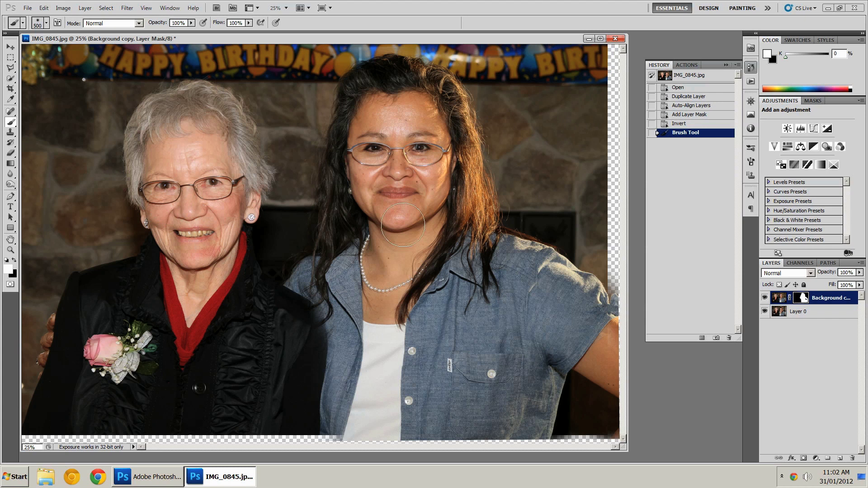
# Compare the composite with the underlying photo by repeatedly toggling the visibility of Background copy.
pyautogui.click(779, 299)
pyautogui.click(779, 300)
pyautogui.click(764, 298)
pyautogui.click(764, 298)
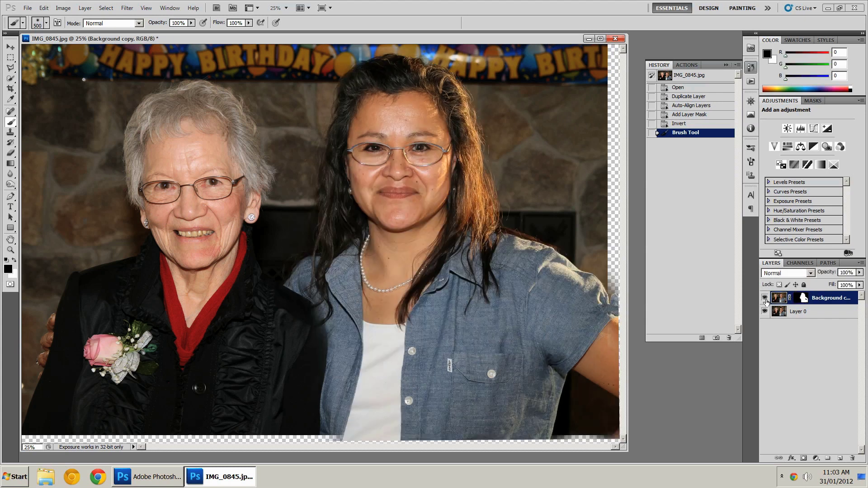
pyautogui.click(765, 297)
pyautogui.click(765, 297)
pyautogui.click(765, 298)
pyautogui.click(764, 299)
pyautogui.click(765, 298)
pyautogui.click(765, 298)
pyautogui.click(764, 299)
pyautogui.click(765, 298)
pyautogui.click(765, 299)
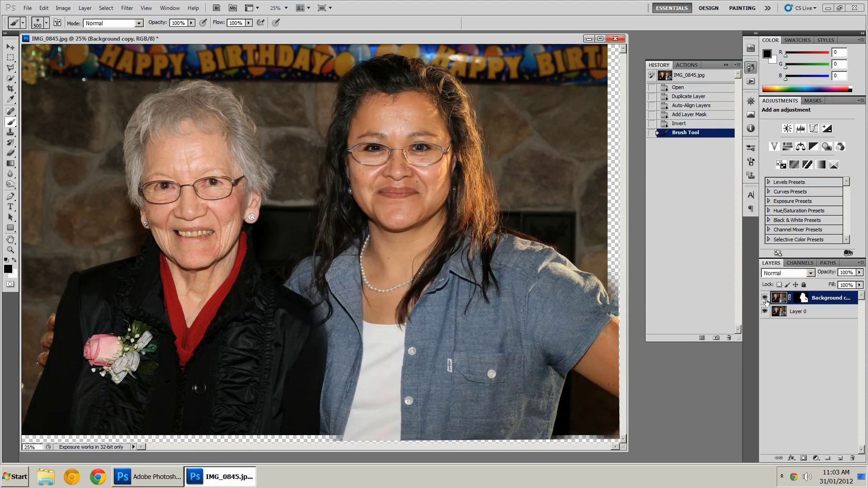
# Paint white on the Background copy mask along the photo's right edge and lower right area to fill in the missing strip.
pyautogui.click(807, 300)
pyautogui.moveTo(621, 290); pyautogui.dragTo(611, 92)
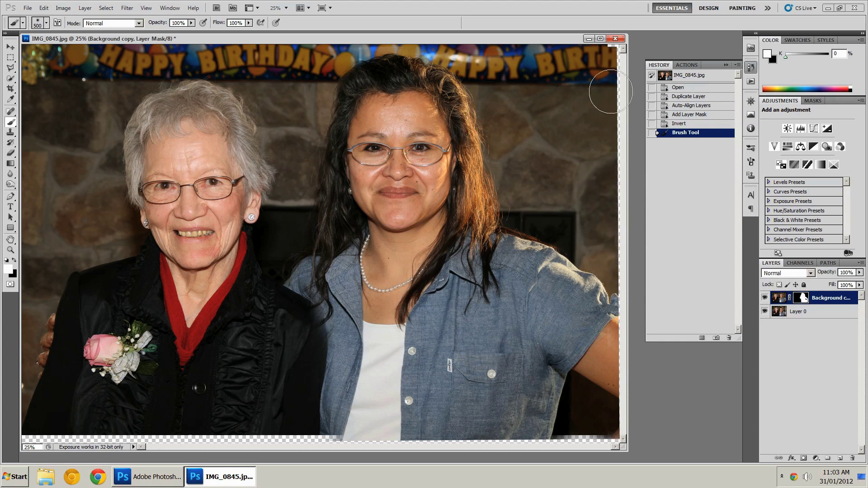
pyautogui.moveTo(601, 371)
pyautogui.mouseDown()
pyautogui.moveTo(609, 413)
pyautogui.moveTo(559, 426)
pyautogui.moveTo(594, 427)
pyautogui.moveTo(456, 418)
pyautogui.mouseUp()
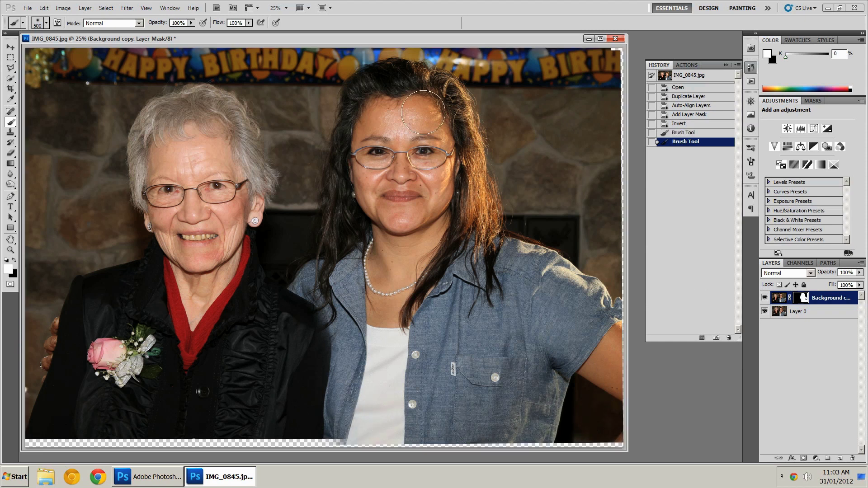
# View the image full screen and frame a crop that excludes the transparent strips along its right and bottom edges.
pyautogui.press('f')
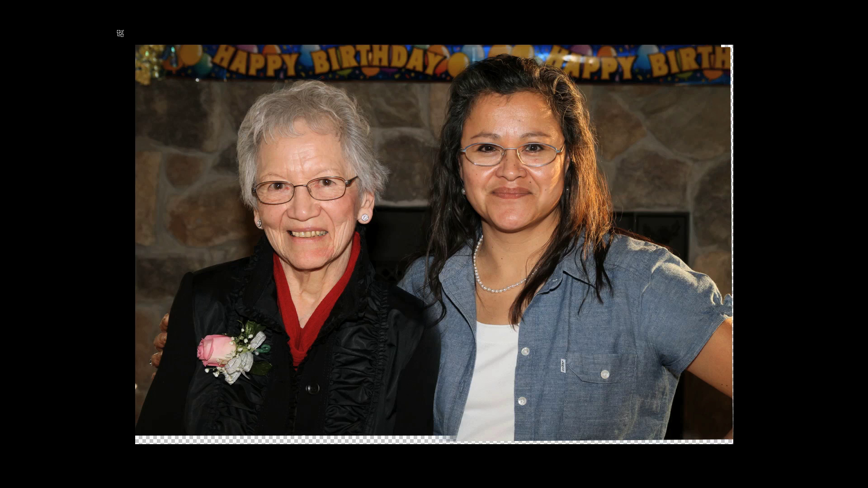
pyautogui.moveTo(135, 46); pyautogui.dragTo(727, 438)
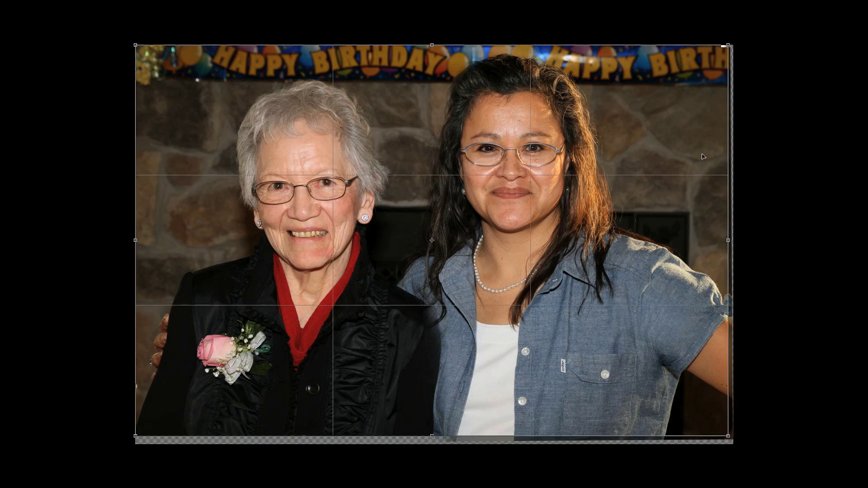